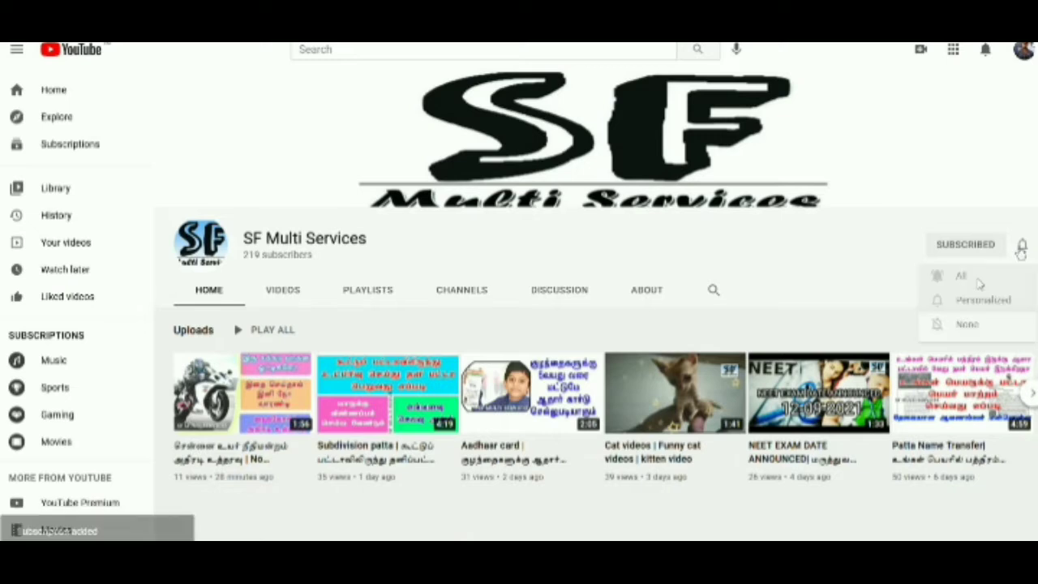
# Turn on All notifications for the SF Multi Services YouTube channel from its bell icon
pyautogui.click(961, 277)
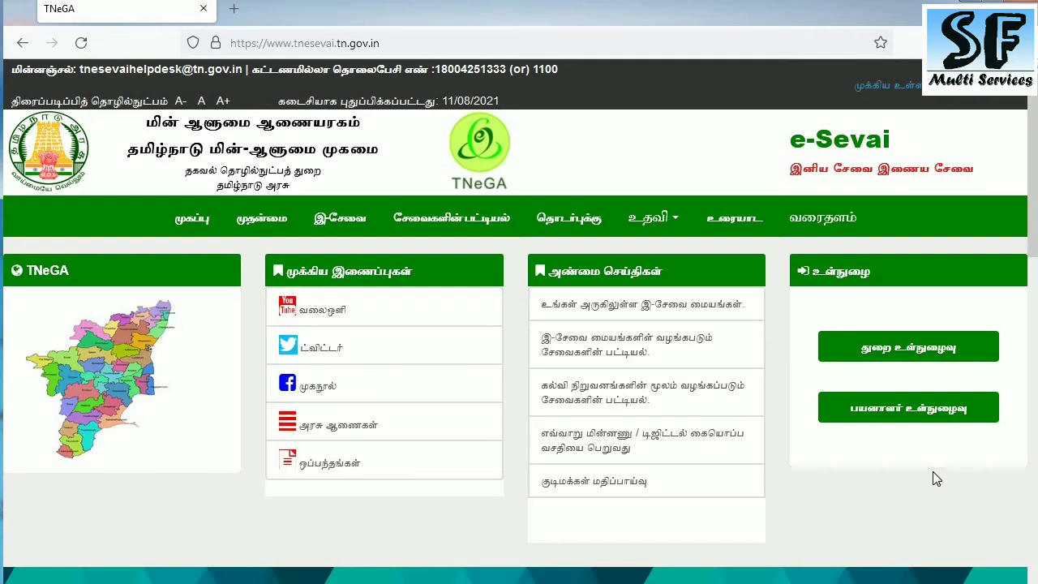
# Log in as a citizen with the user name, password and corrected captcha code
pyautogui.click(918, 423)
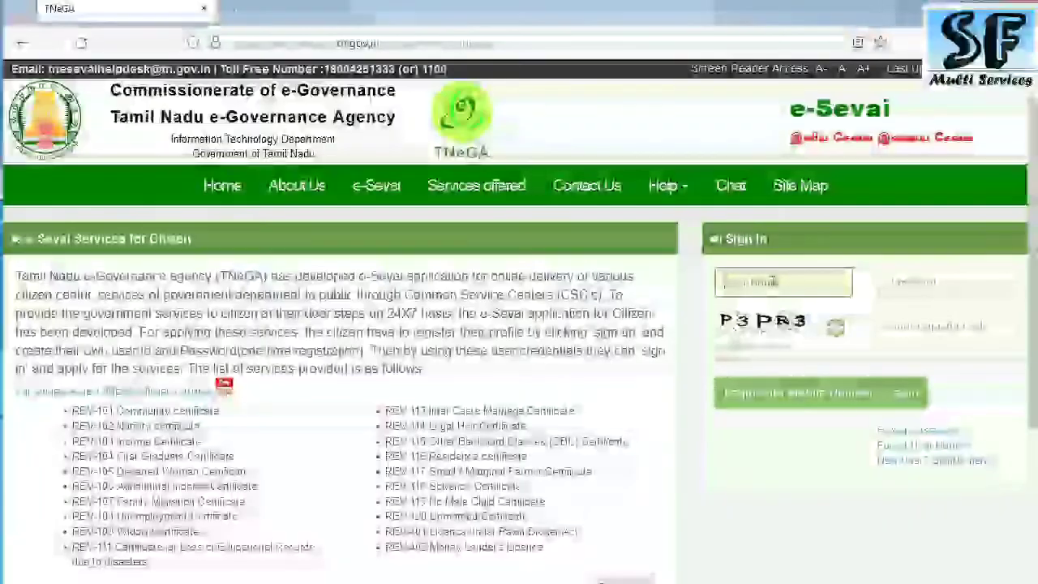
pyautogui.click(772, 282)
pyautogui.write('Nilam11')
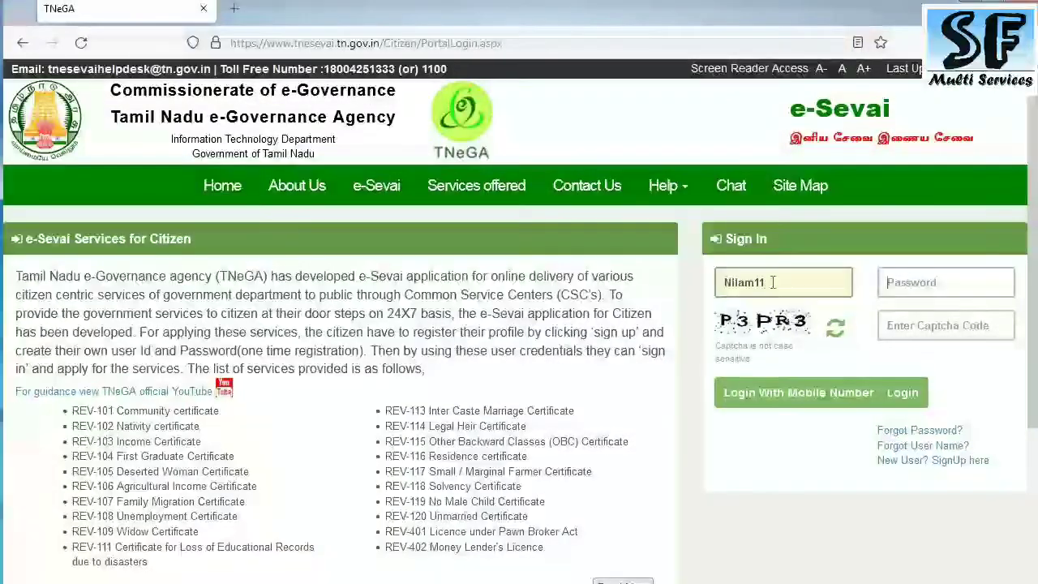
pyautogui.press('Tab')
pyautogui.write('•••••')
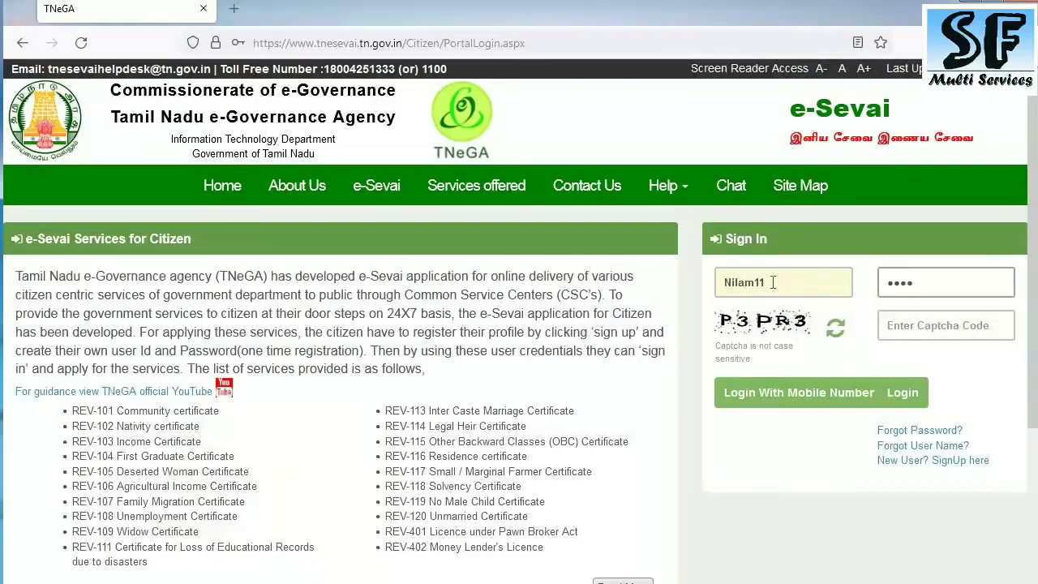
pyautogui.write('••••')
pyautogui.press('Tab')
pyautogui.write('P3')
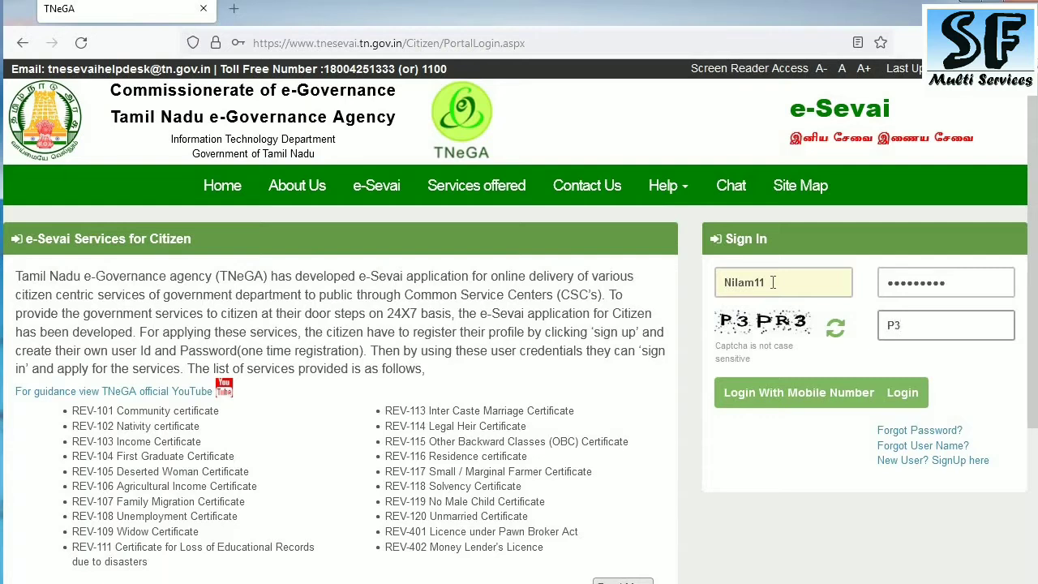
pyautogui.write('PP')
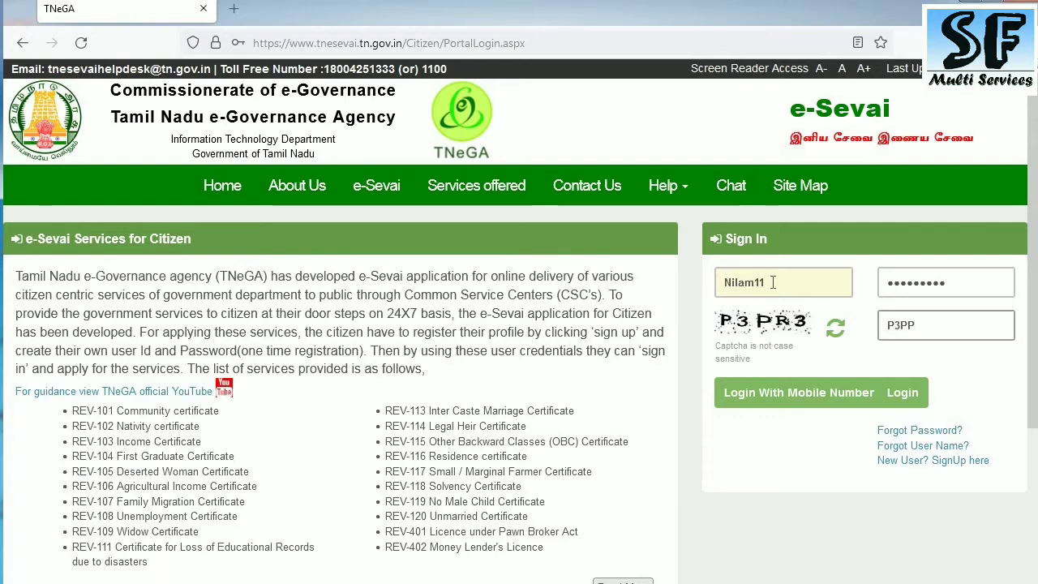
pyautogui.press('BackSpace')
pyautogui.write('R3')
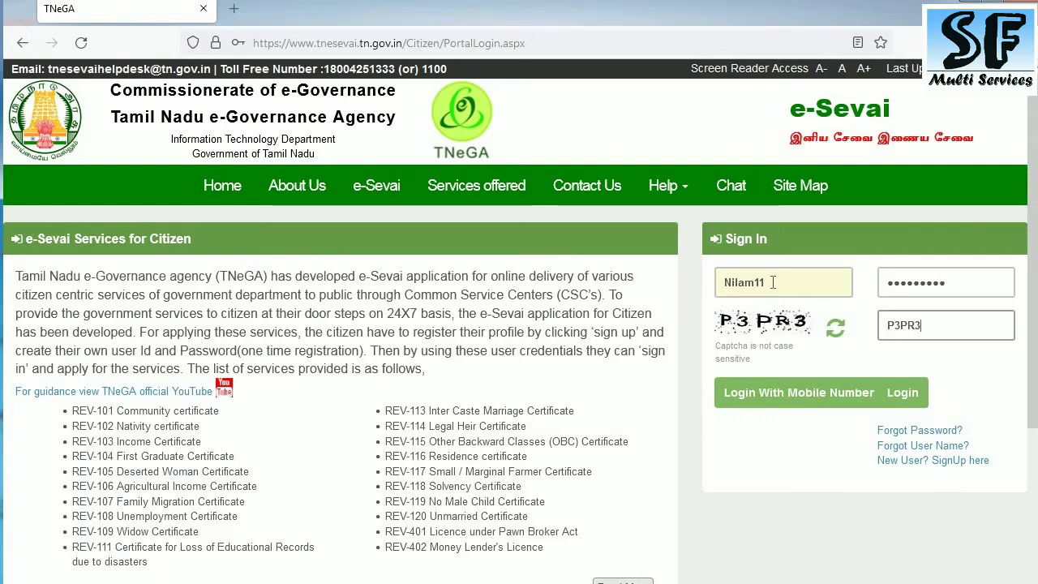
pyautogui.click(902, 395)
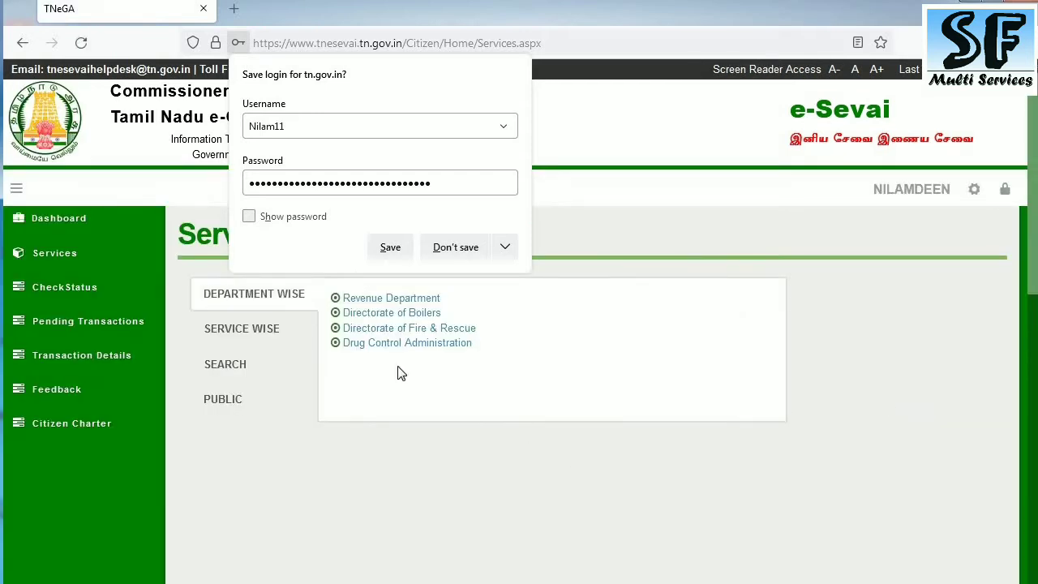
# Open Revenue Department, choose REV-101 Community certificate, and proceed past its instructions
pyautogui.click(389, 300)
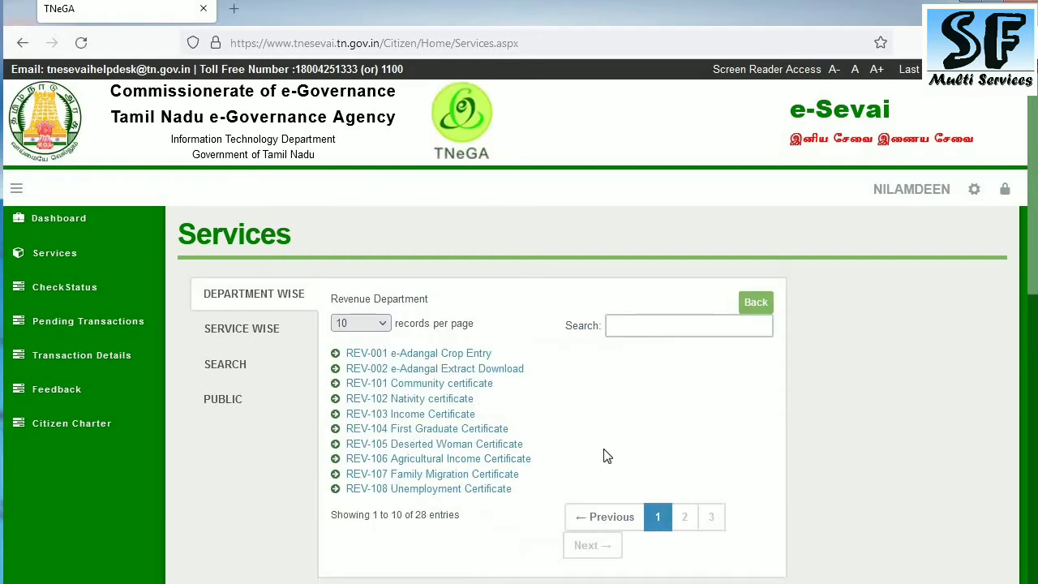
pyautogui.click(479, 385)
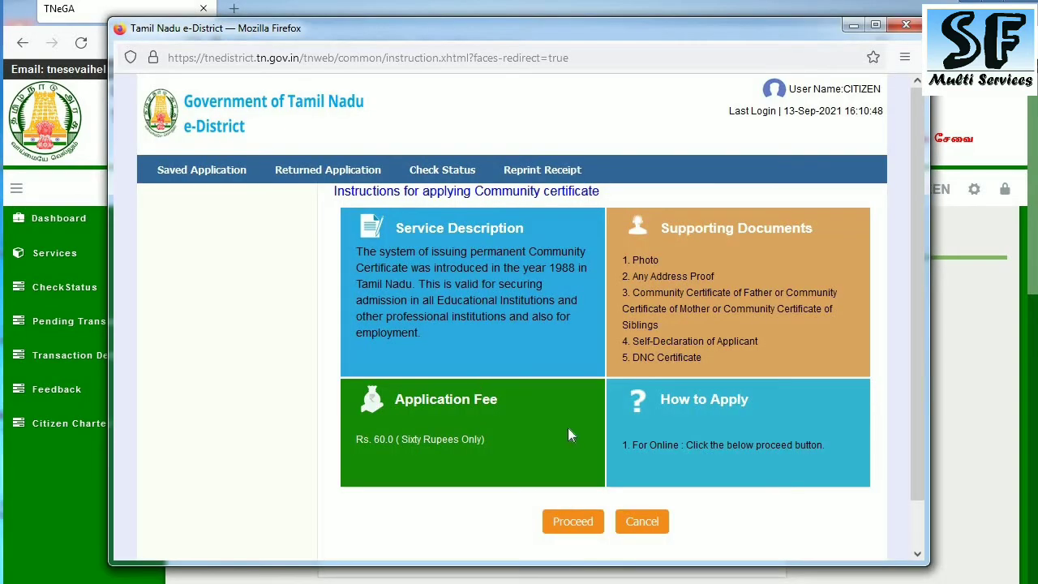
pyautogui.click(574, 523)
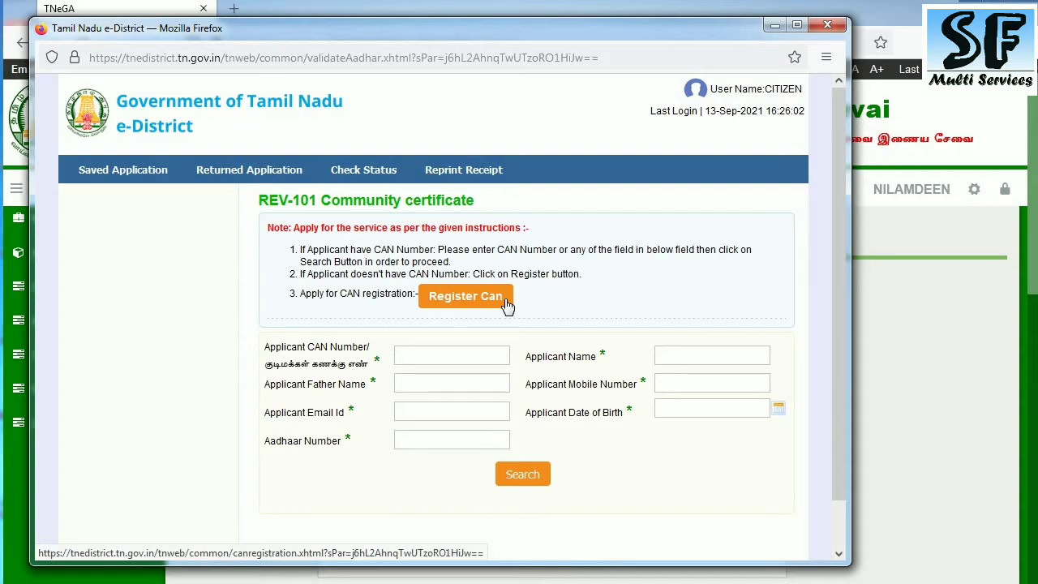
# Search CAN records by the applicant's mobile number and select the applicant's record
pyautogui.click(658, 381)
pyautogui.write('XXXXXXXXXX')
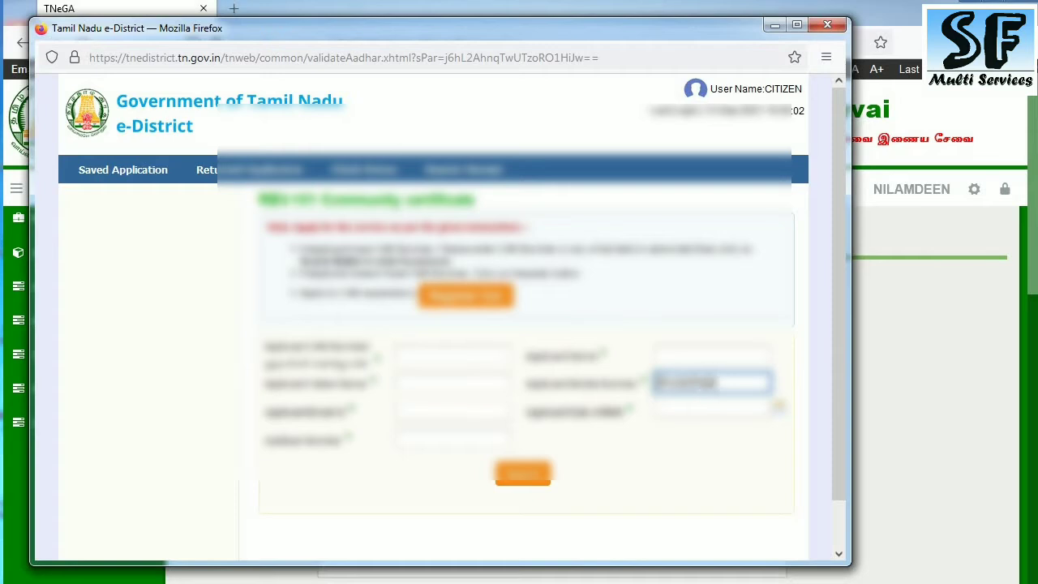
pyautogui.click(545, 485)
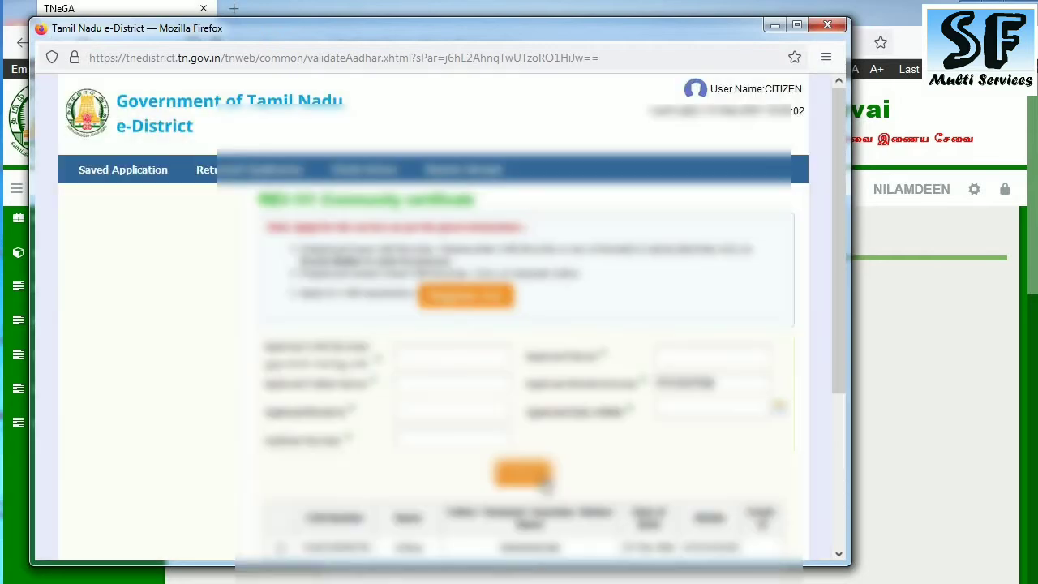
pyautogui.scroll(-4, 548, 484)
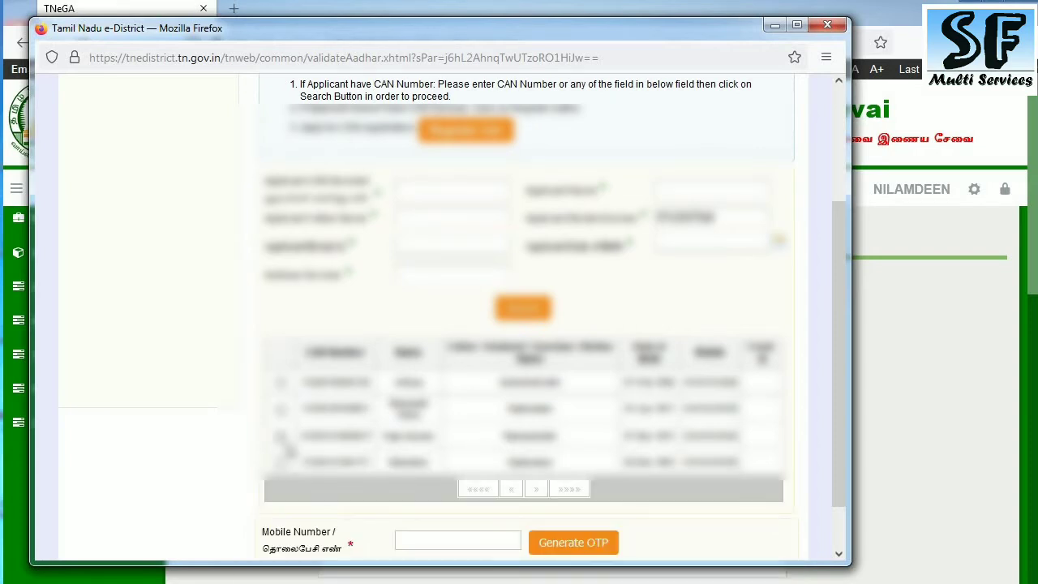
pyautogui.click(280, 462)
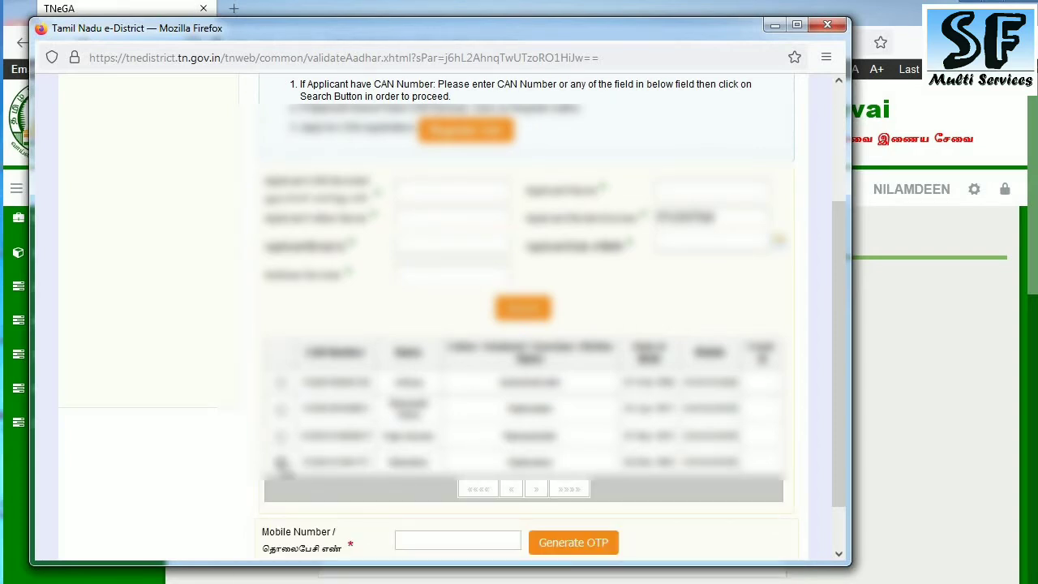
# Generate and confirm the OTP for the selected record, then proceed to the form
pyautogui.scroll(-2, 317, 409)
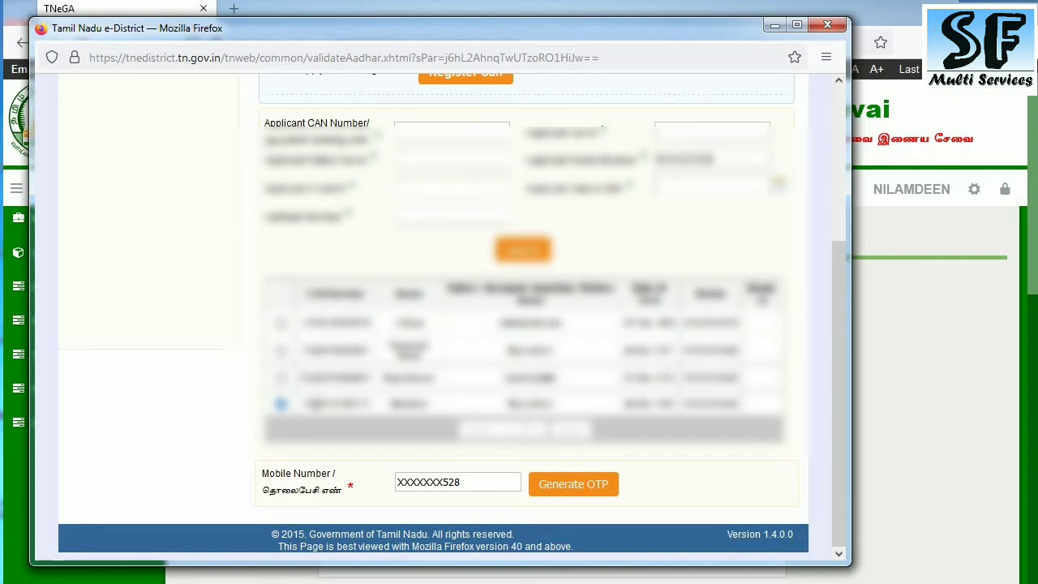
pyautogui.click(570, 489)
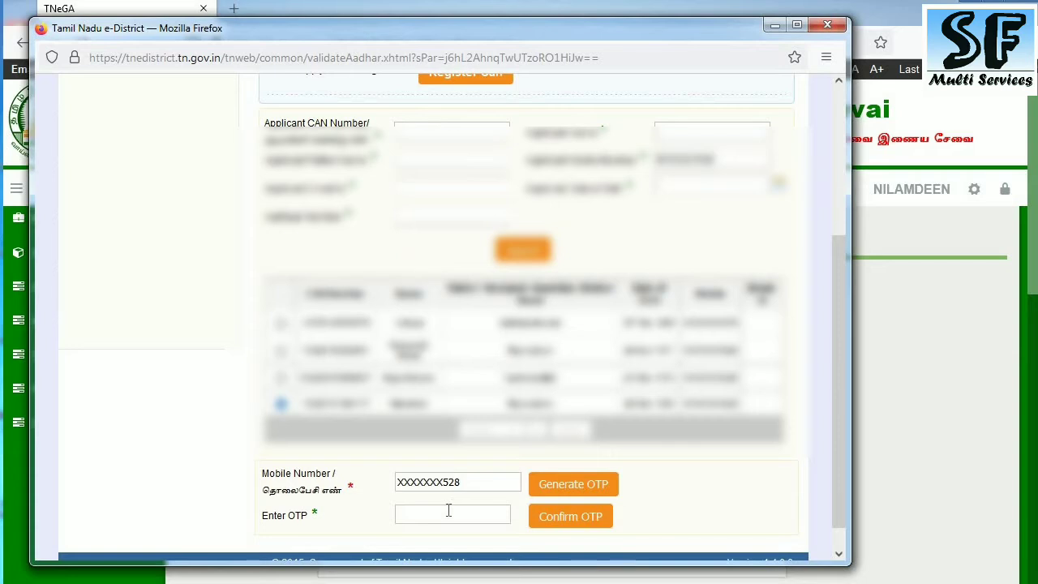
pyautogui.click(449, 511)
pyautogui.click(563, 520)
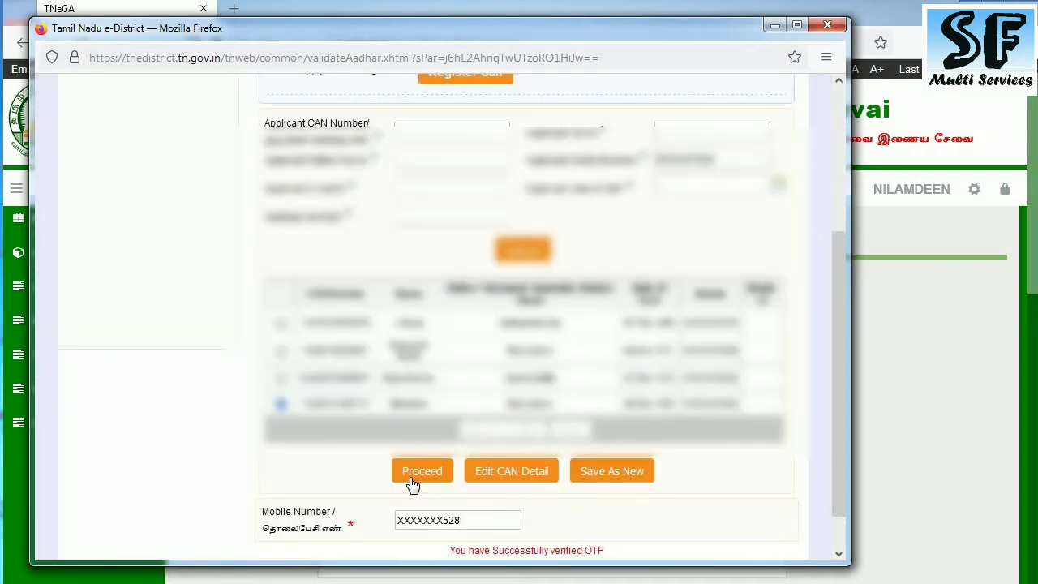
pyautogui.click(412, 482)
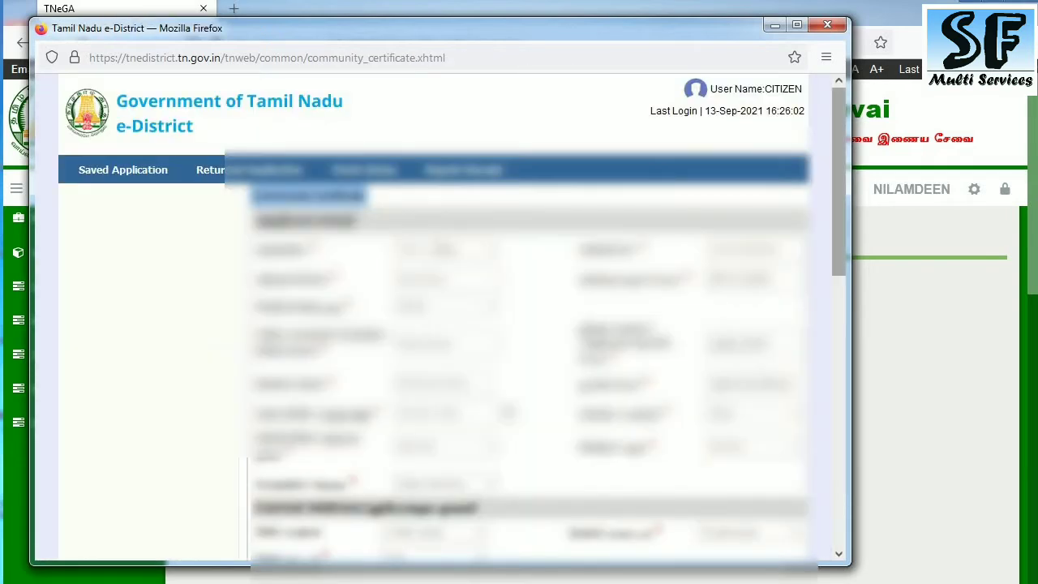
# Set the father's community to BC Muslim and caste to Labbais
pyautogui.scroll(-1, 839, 259)
pyautogui.moveTo(838, 254); pyautogui.dragTo(453, 272)
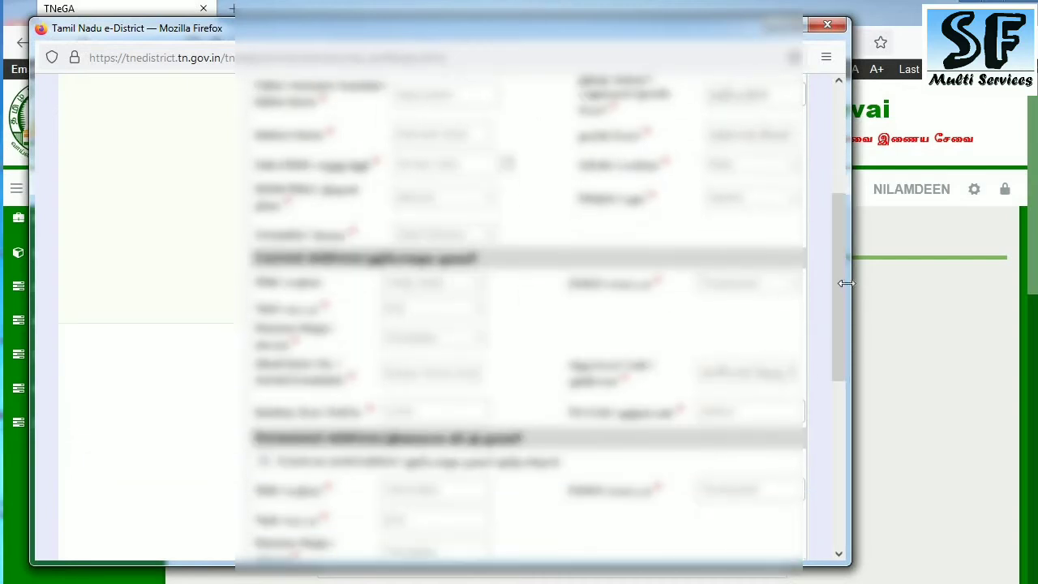
pyautogui.moveTo(840, 322); pyautogui.dragTo(818, 475)
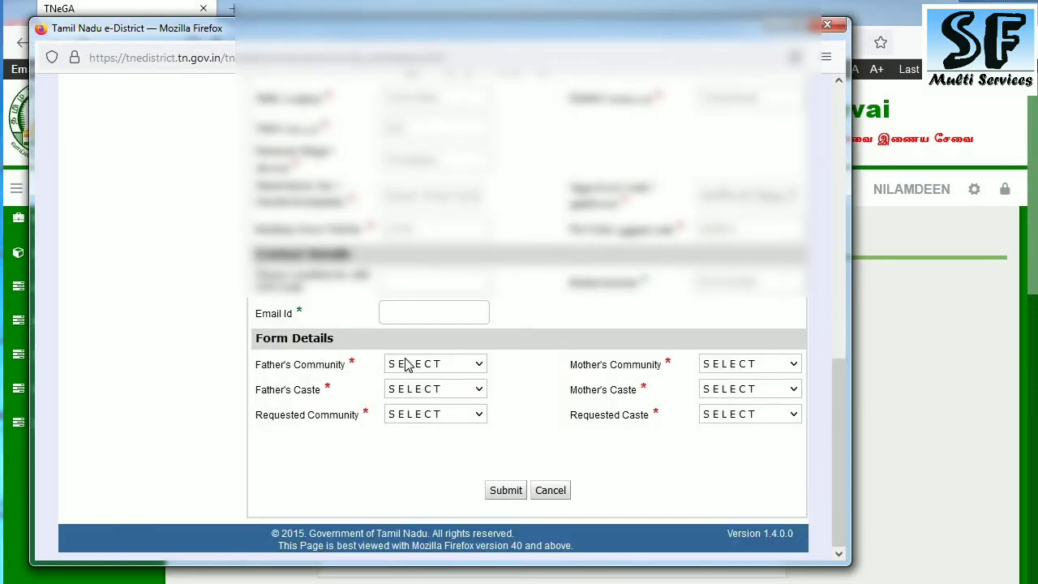
pyautogui.click(469, 366)
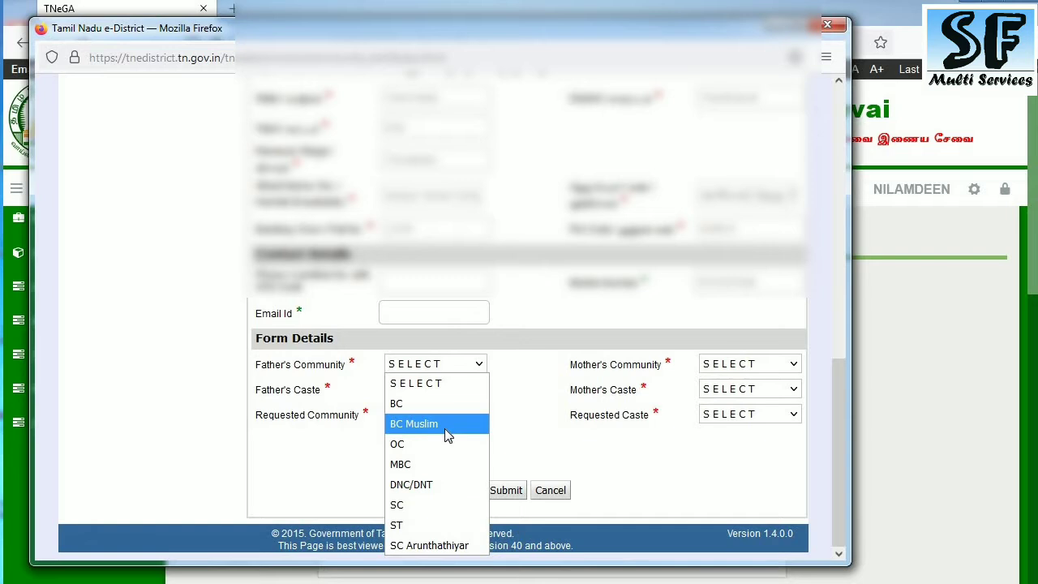
pyautogui.click(446, 425)
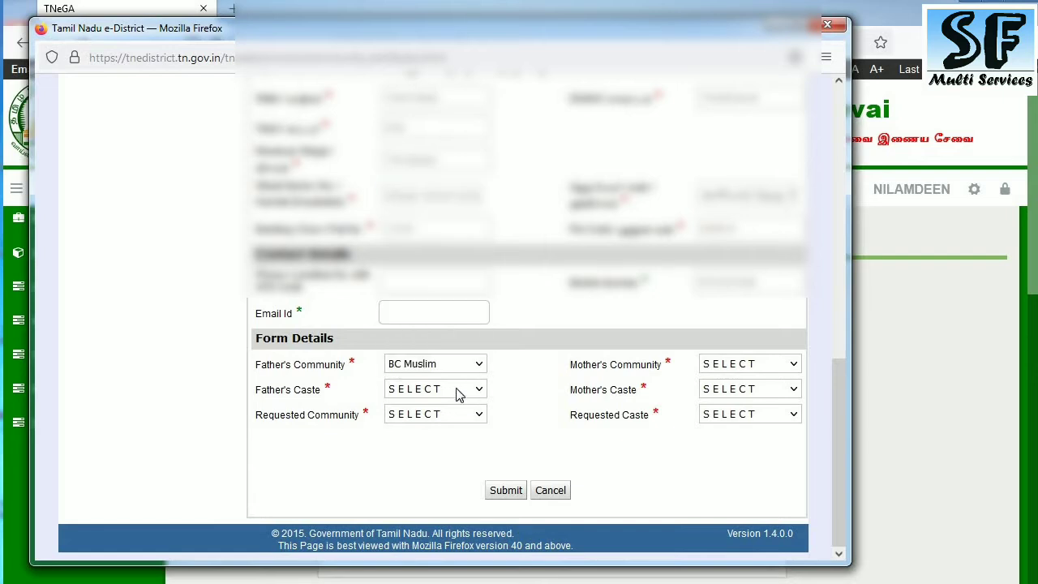
pyautogui.click(460, 393)
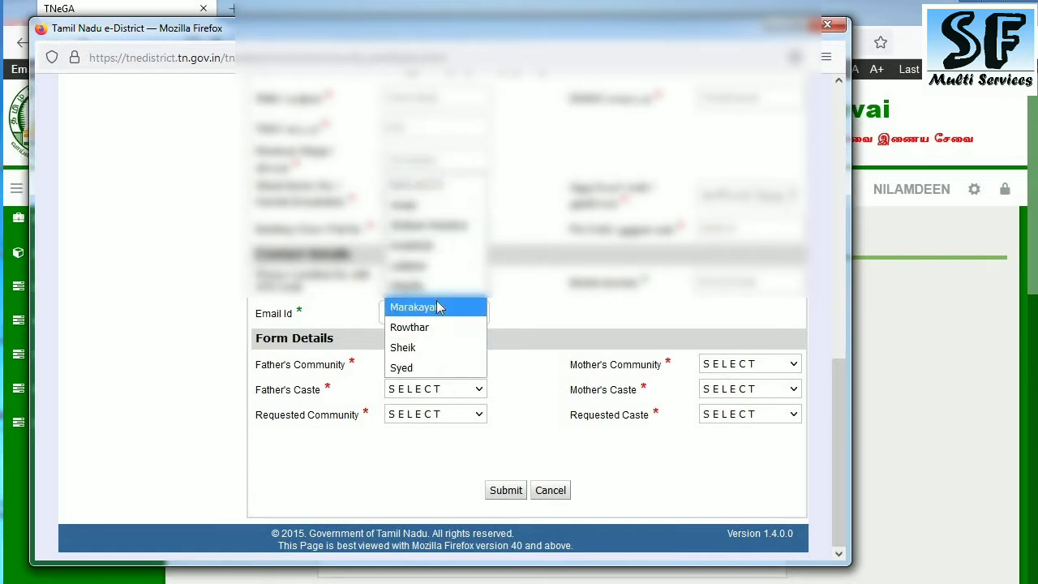
pyautogui.click(446, 269)
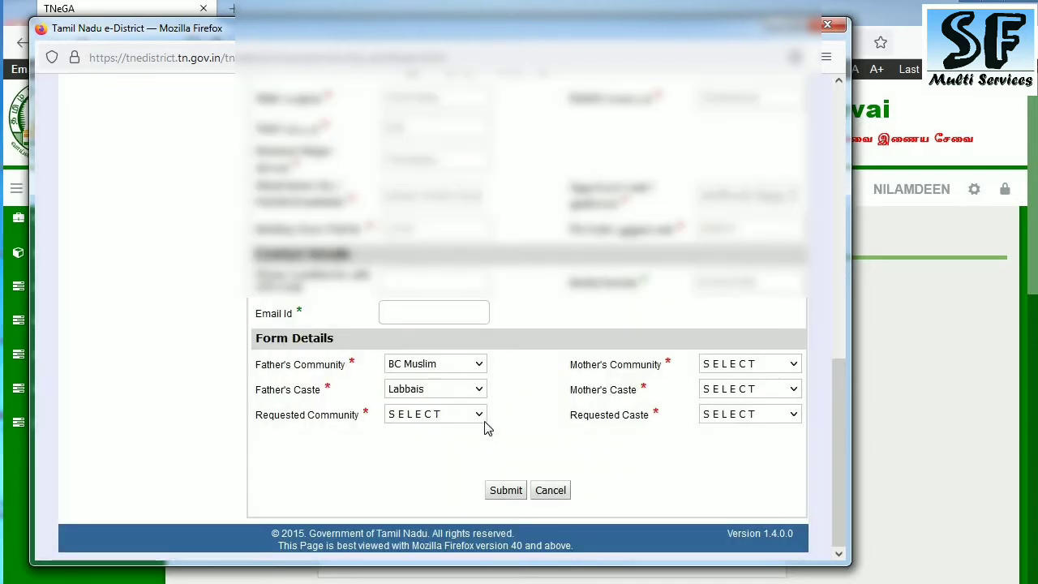
# Check the Requested Community list, find it still empty, and close it
pyautogui.click(484, 421)
pyautogui.click(460, 415)
pyautogui.click(460, 416)
pyautogui.click(461, 416)
pyautogui.click(460, 416)
pyautogui.click(459, 416)
pyautogui.click(421, 446)
# Set the mother's community to BC Muslim, caste Labbais, and requested community BC Muslim
pyautogui.click(728, 366)
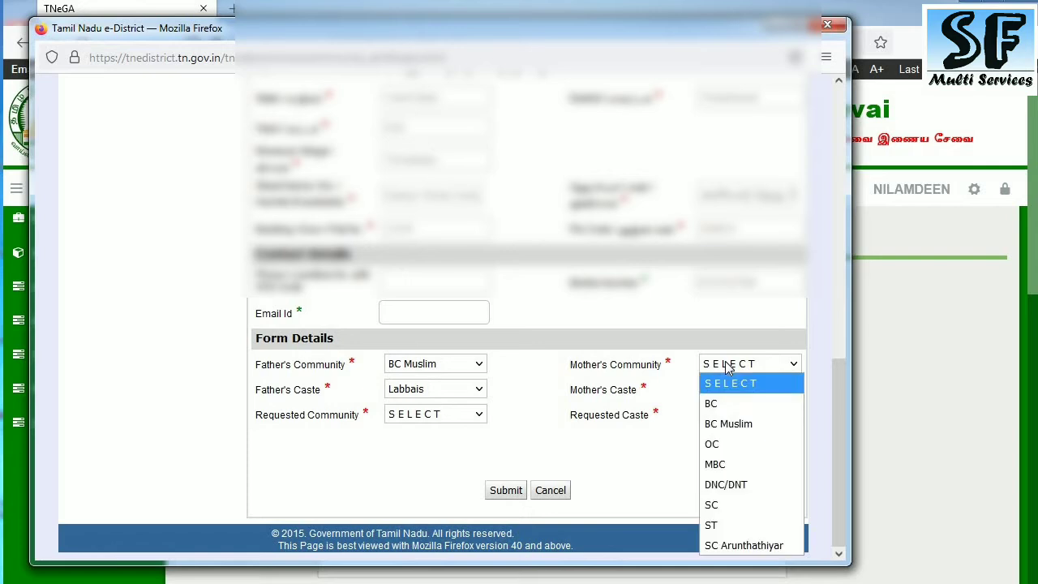
pyautogui.click(728, 423)
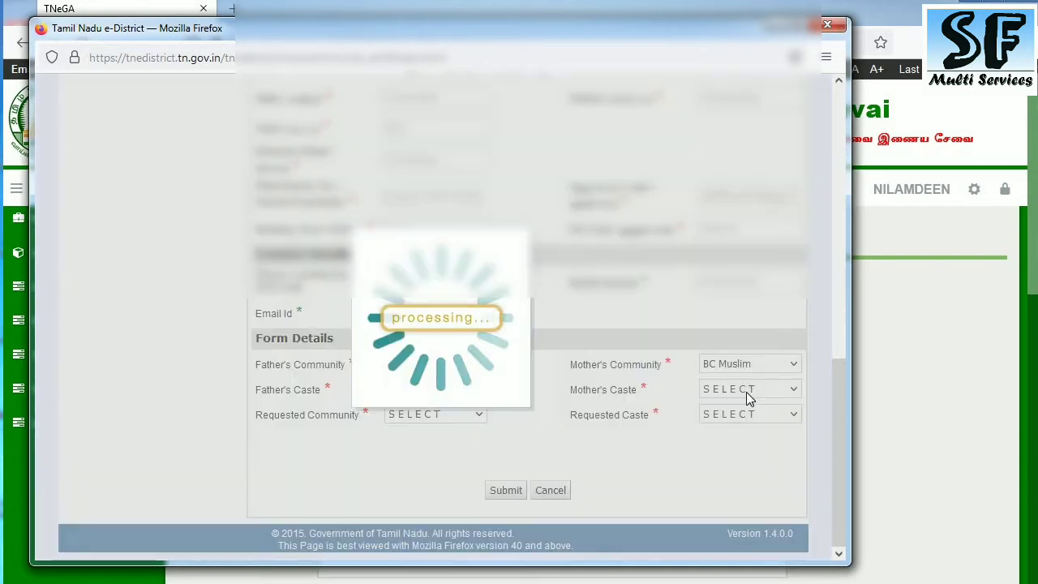
pyautogui.click(747, 397)
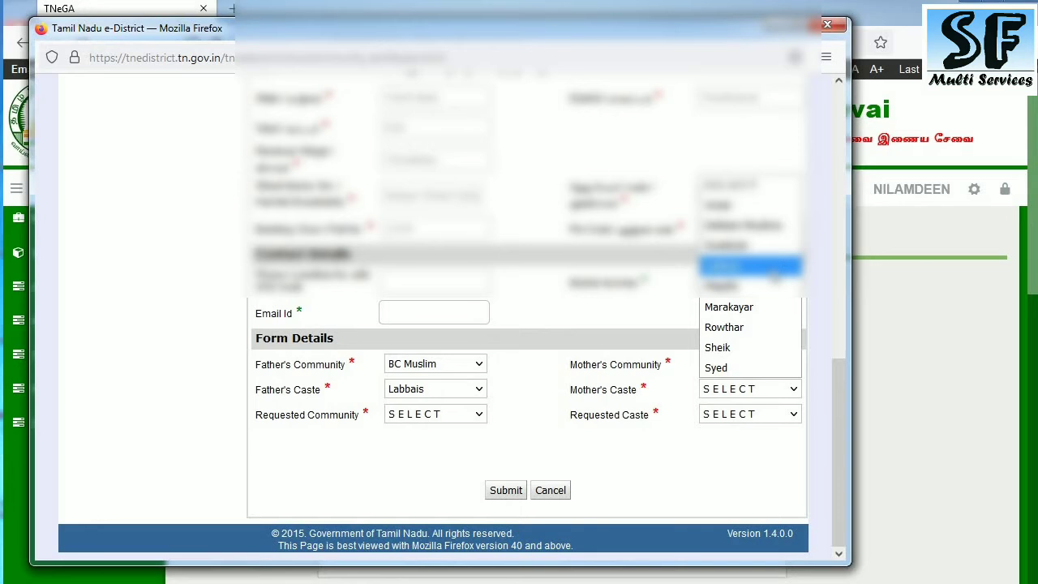
pyautogui.click(772, 268)
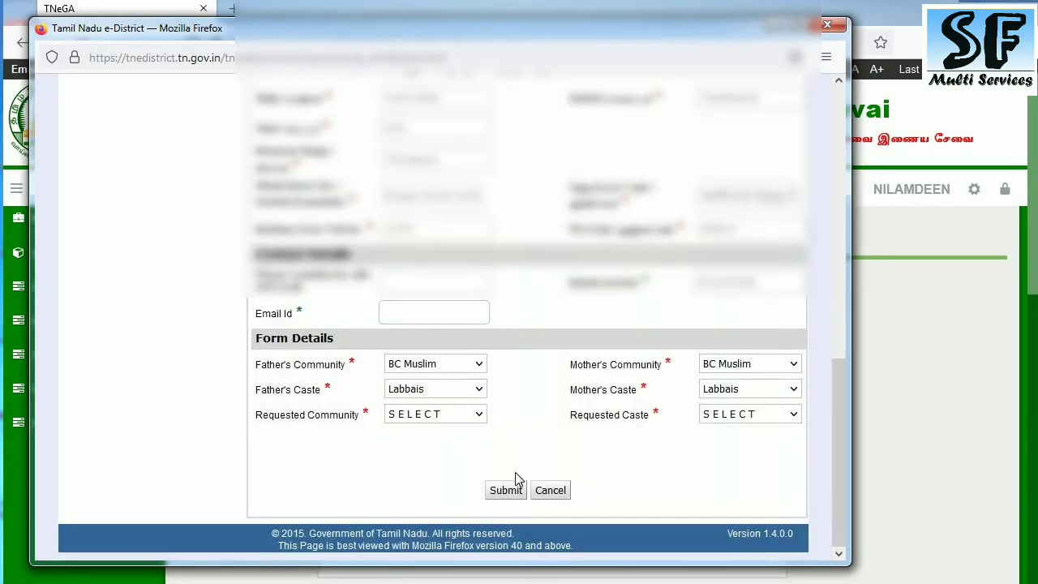
pyautogui.click(478, 417)
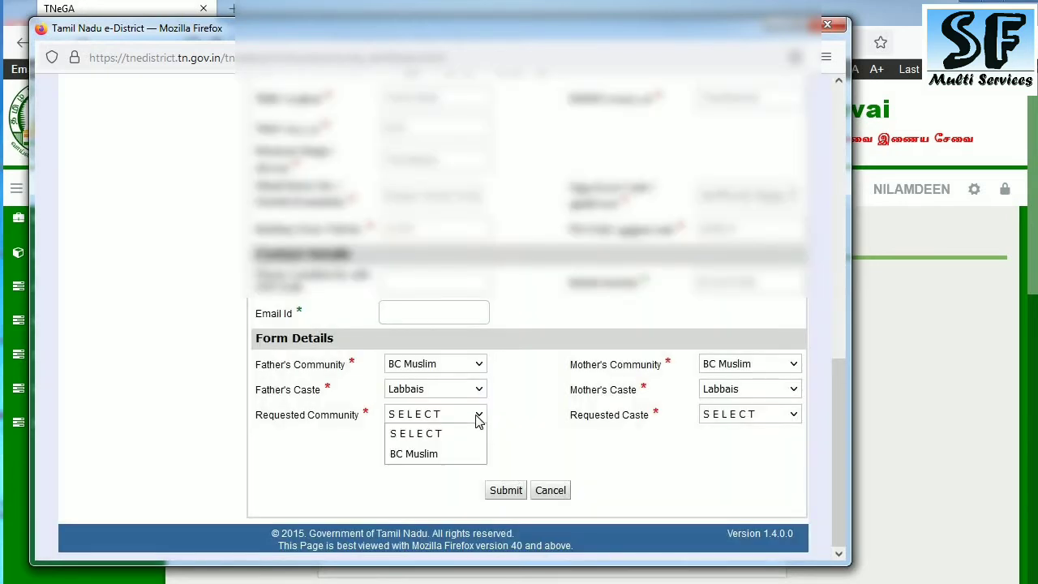
pyautogui.click(439, 453)
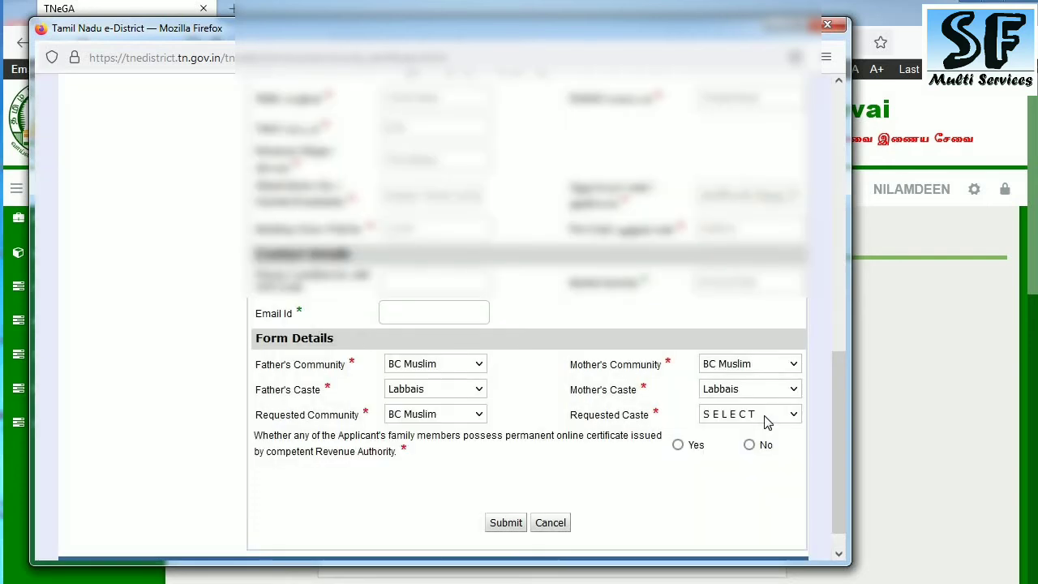
# Set the requested caste to Labbais
pyautogui.click(672, 443)
pyautogui.click(730, 382)
pyautogui.click(717, 419)
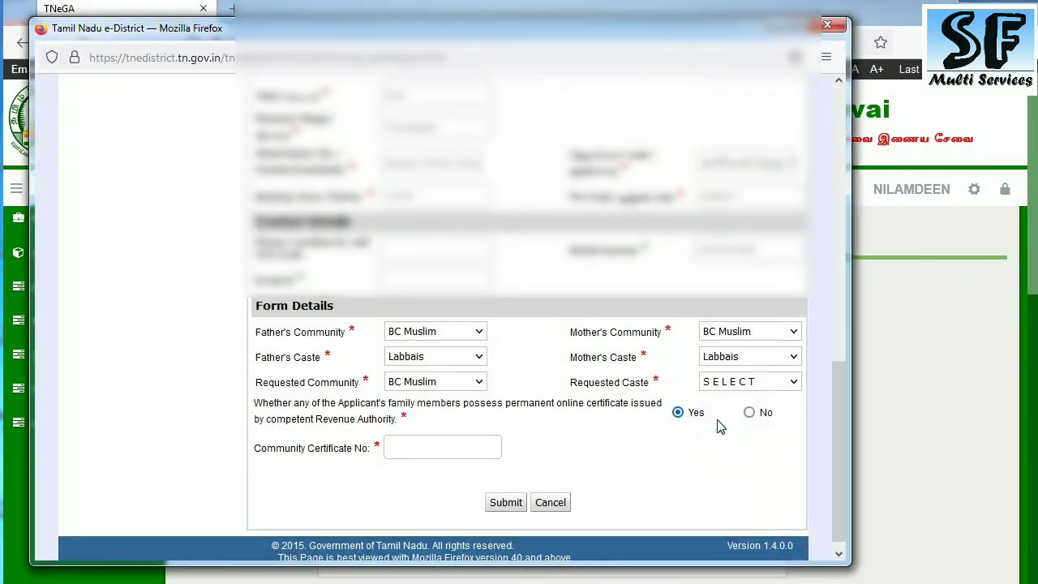
# Review the family-certificate question and answer No
pyautogui.moveTo(255, 403); pyautogui.dragTo(397, 420)
pyautogui.click(397, 422)
pyautogui.moveTo(324, 403); pyautogui.dragTo(402, 410)
pyautogui.click(445, 418)
pyautogui.click(461, 448)
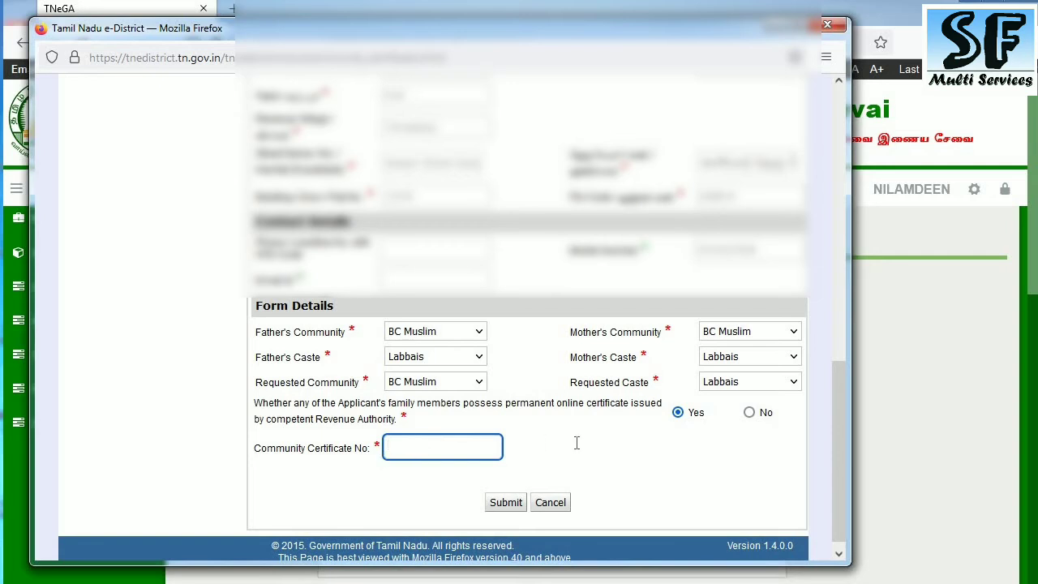
pyautogui.click(750, 413)
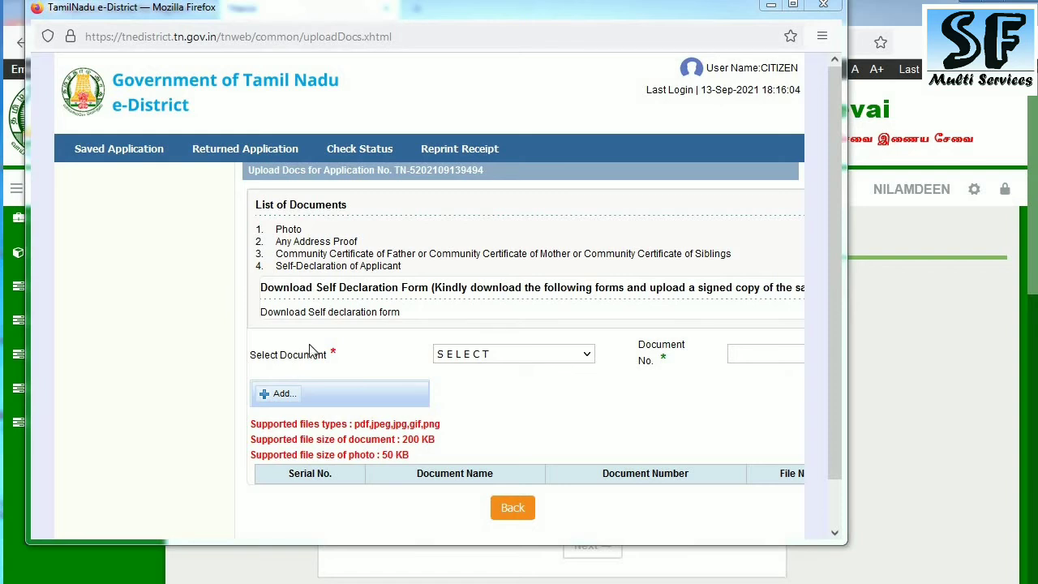
# Download the 'Self declaration form' PDF and save it as a file through Firefox
pyautogui.moveTo(278, 229); pyautogui.dragTo(332, 253)
pyautogui.click(332, 253)
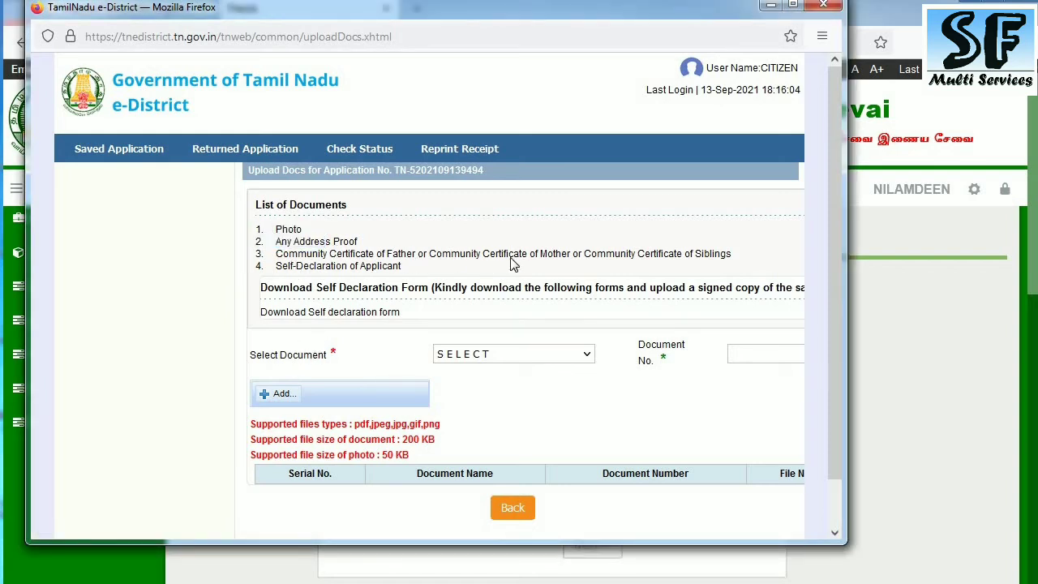
pyautogui.click(385, 319)
pyautogui.click(625, 436)
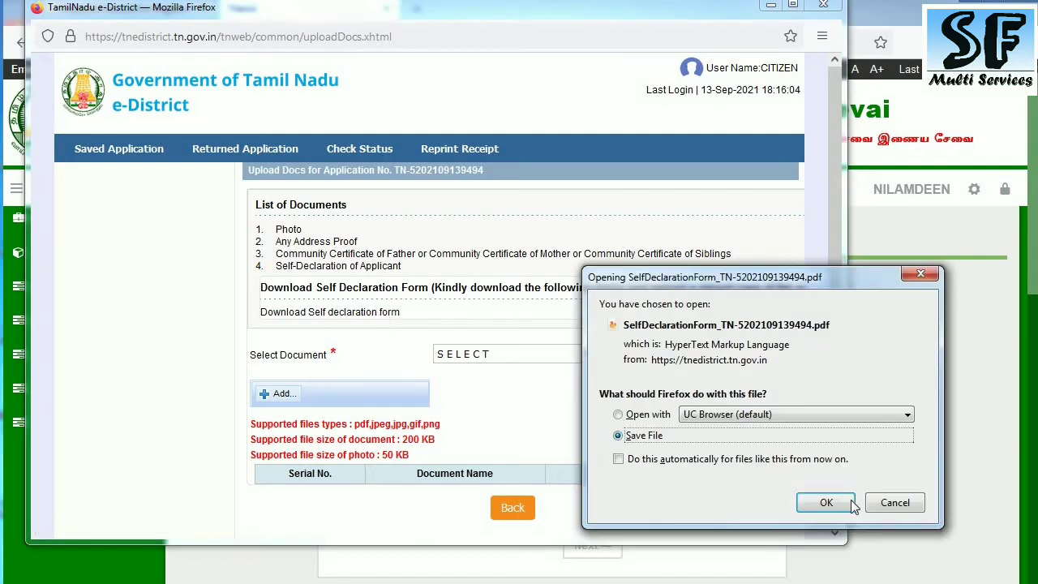
pyautogui.click(840, 504)
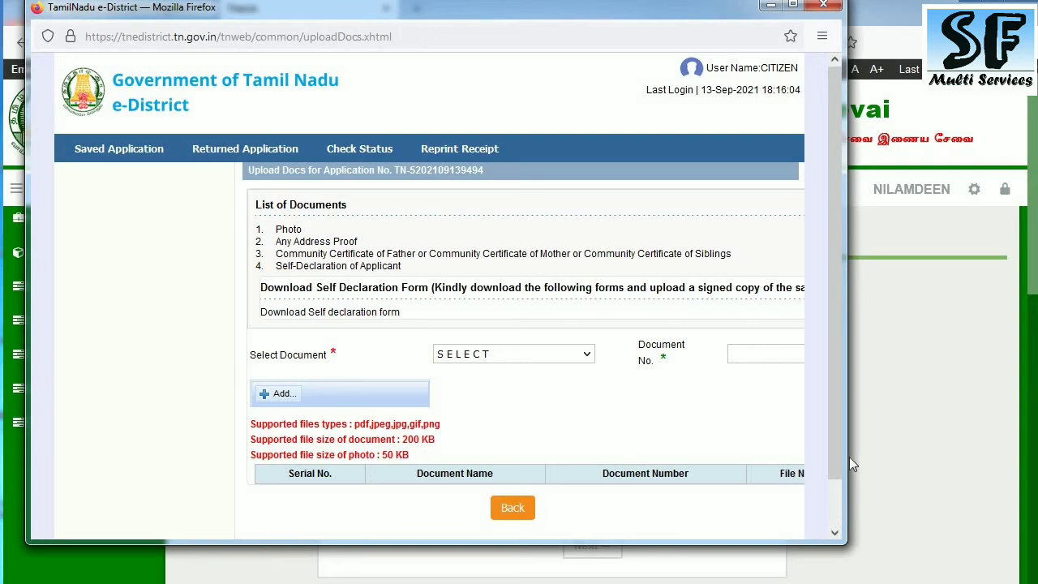
# Add a Photo document with document number 'Photo', choose the photo file, and upload it
pyautogui.moveTo(837, 428); pyautogui.dragTo(841, 455)
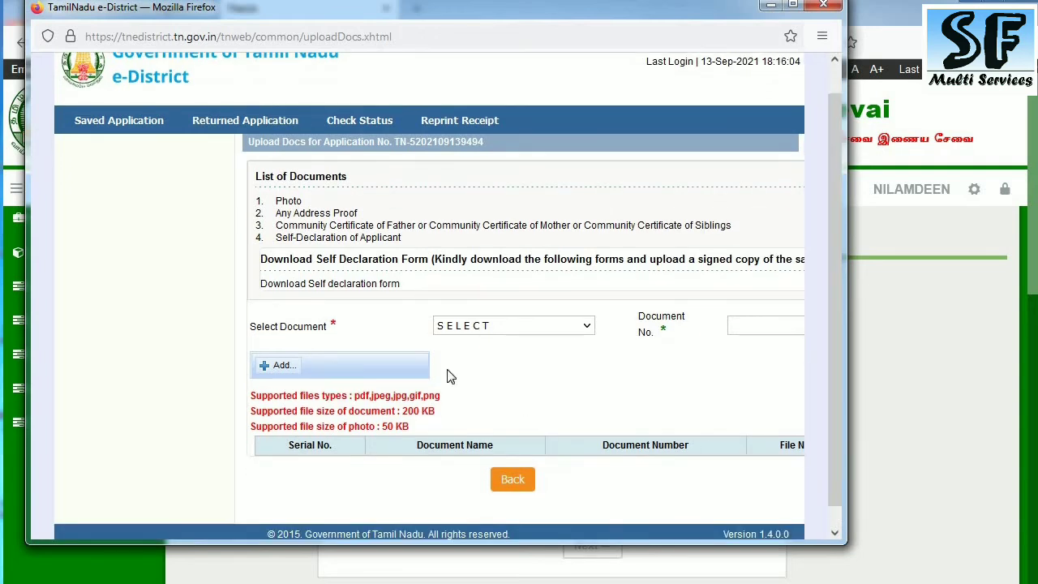
pyautogui.click(560, 326)
pyautogui.click(534, 366)
pyautogui.click(752, 327)
pyautogui.write('Photo')
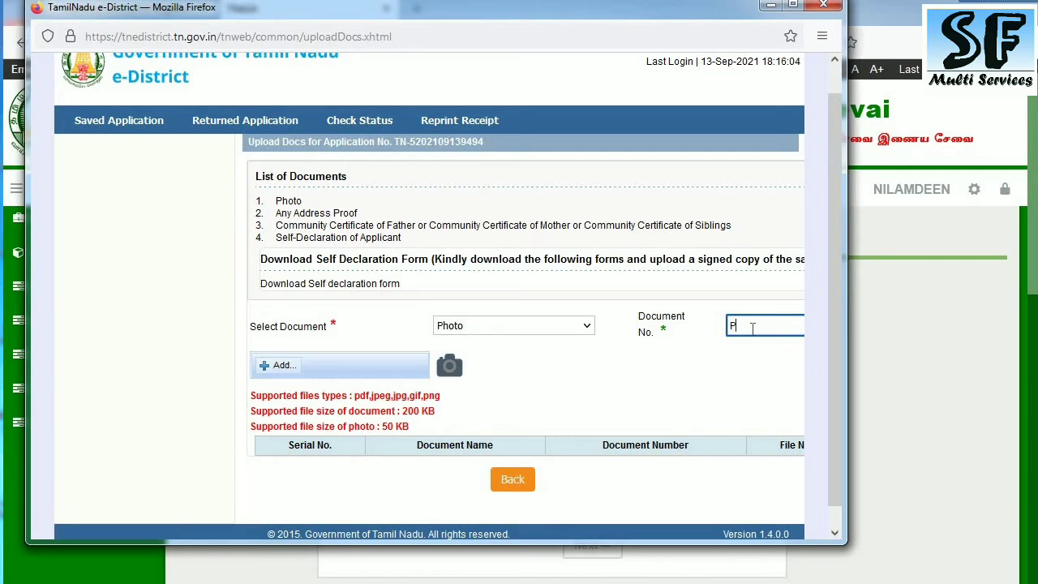
pyautogui.click(278, 369)
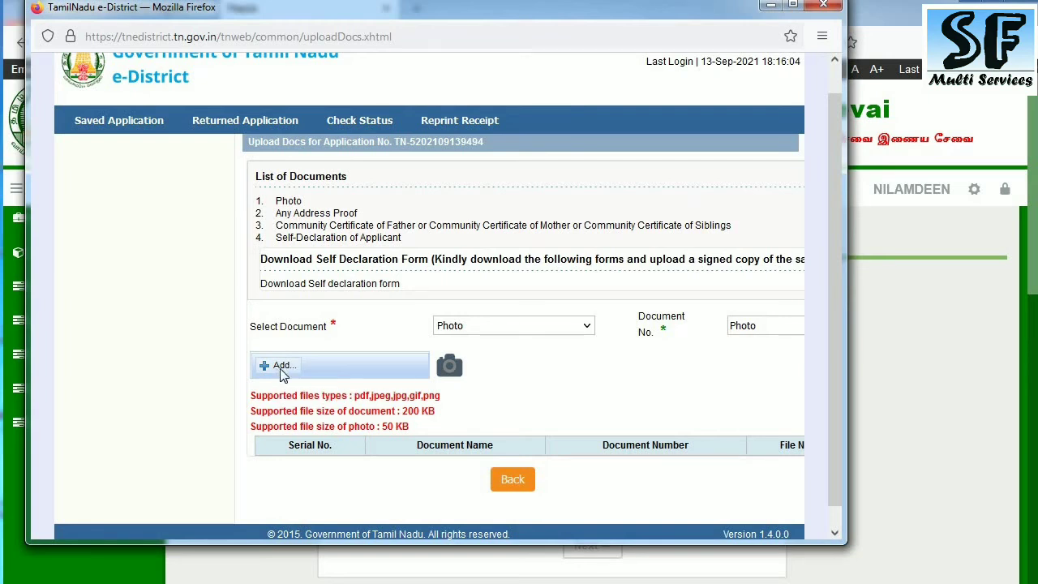
pyautogui.click(281, 369)
pyautogui.click(340, 366)
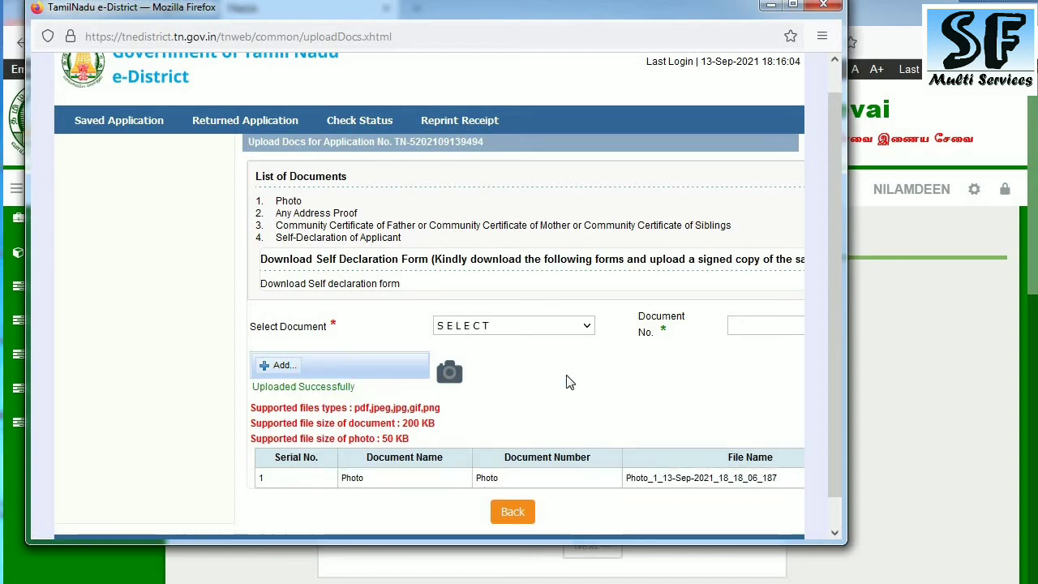
# Open the Select Document list to choose the next document type
pyautogui.click(482, 331)
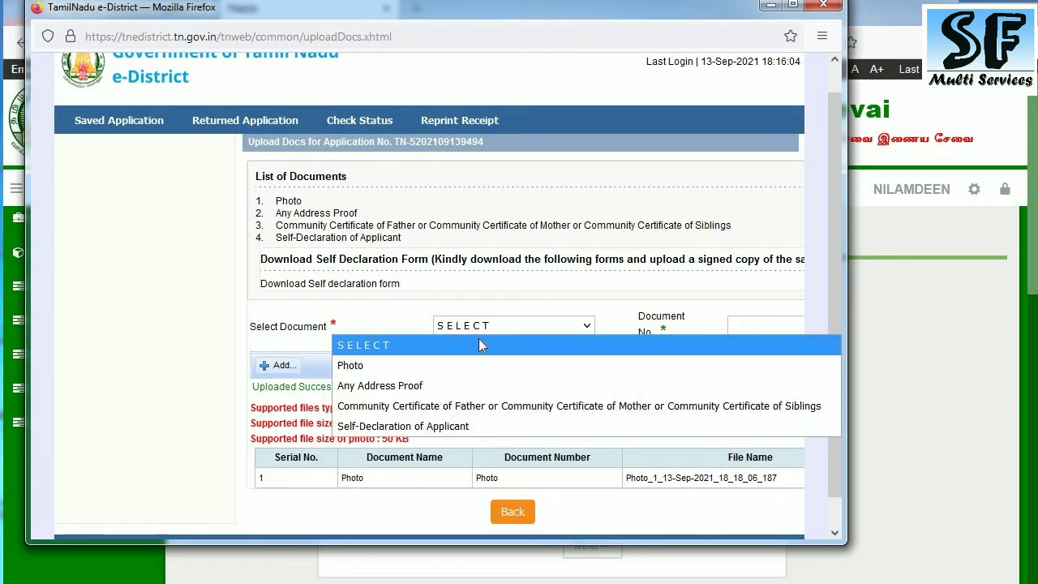